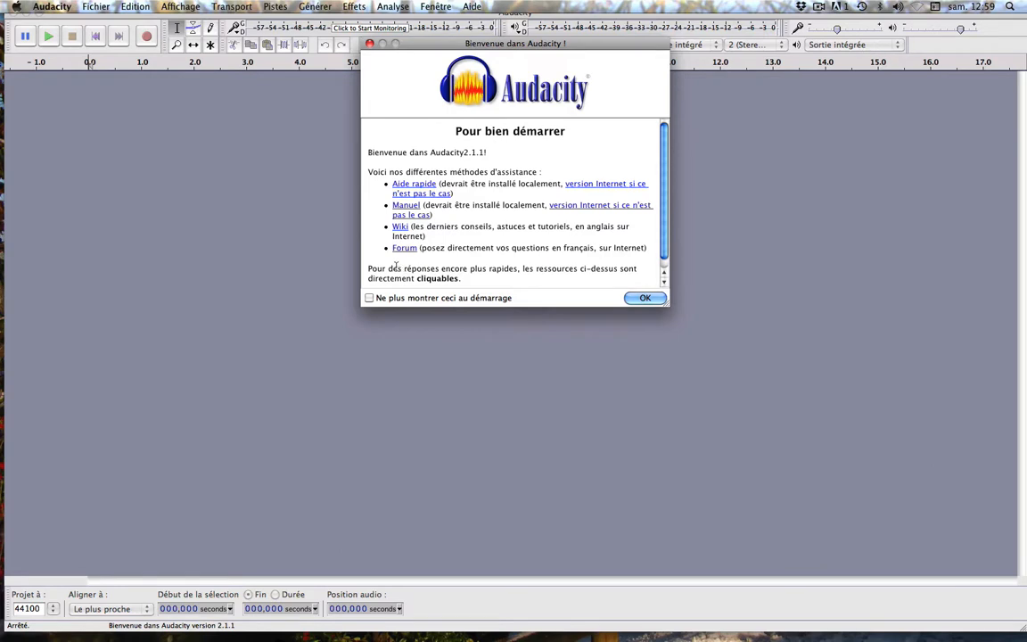
- Dismiss the welcome window shown at startup
click(370, 299)
click(372, 299)
click(645, 298)
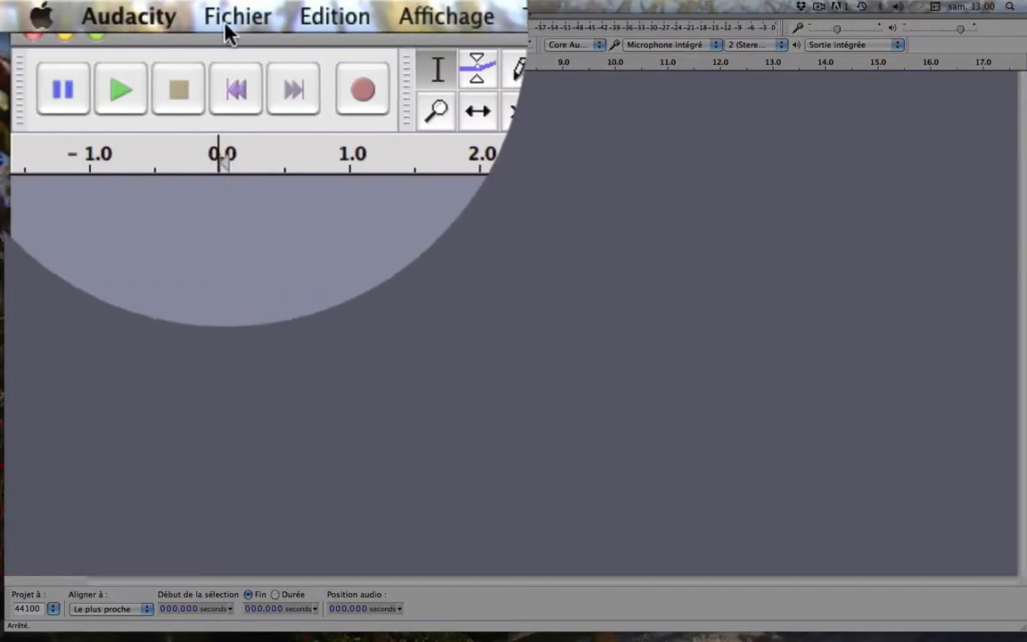
- Choose the 1005 drum beat WAV file from the 01 Batteries folder for audio import
click(239, 14)
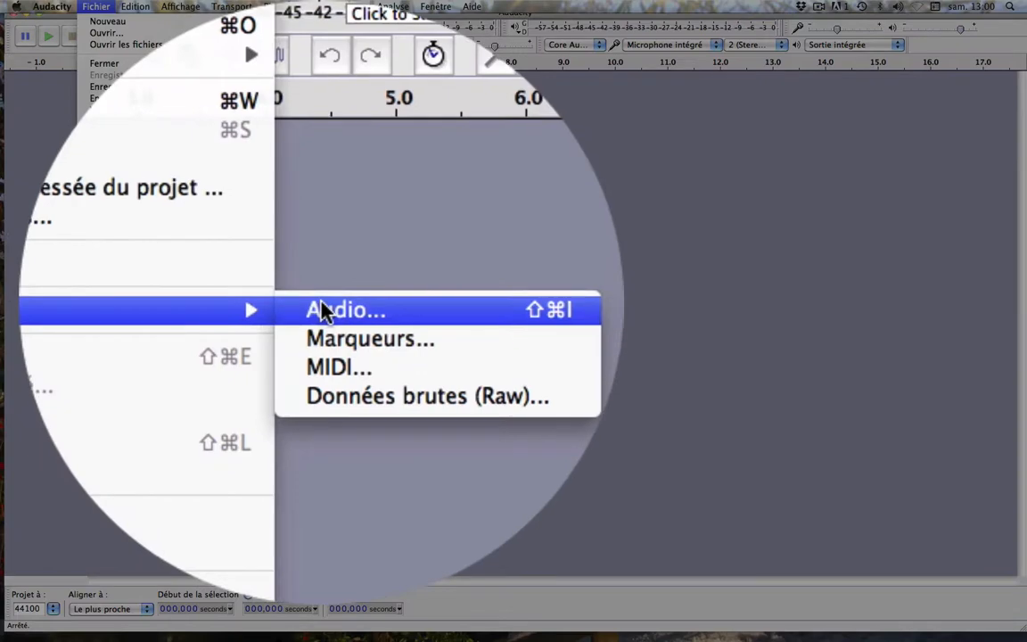
click(323, 309)
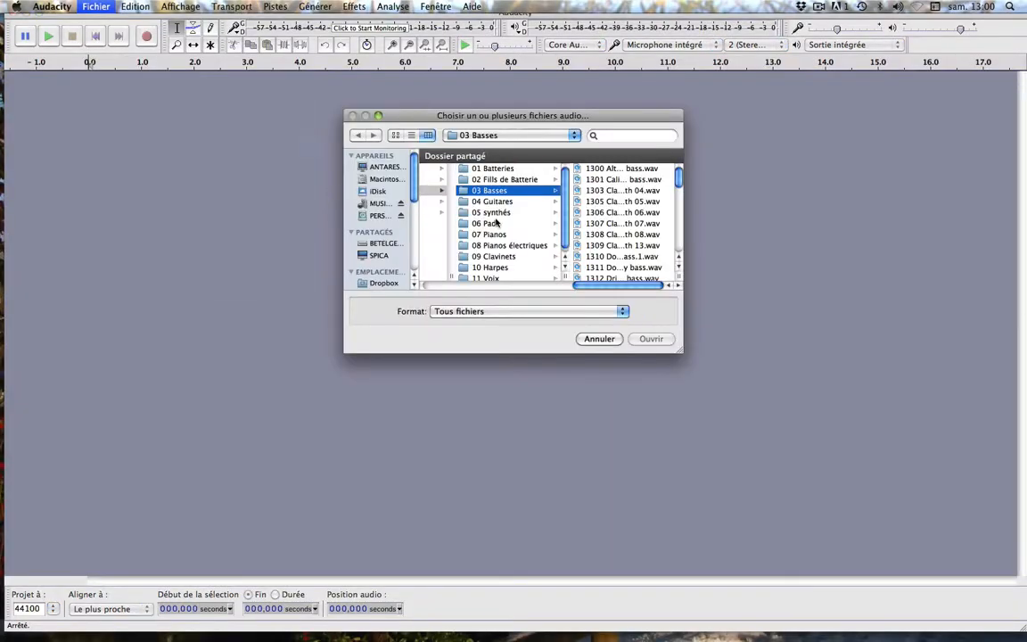
click(502, 179)
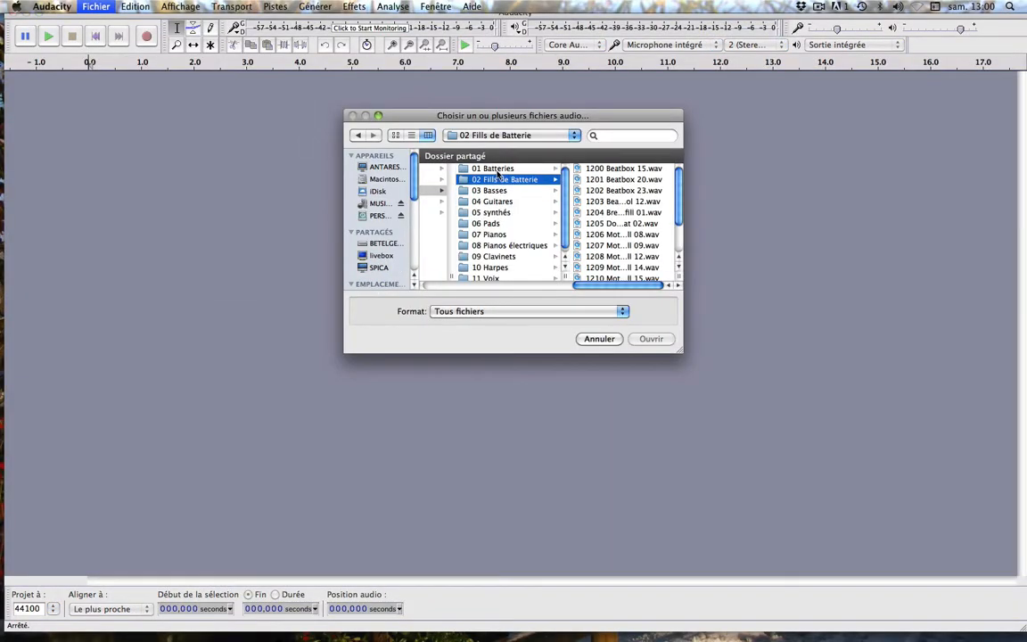
click(459, 167)
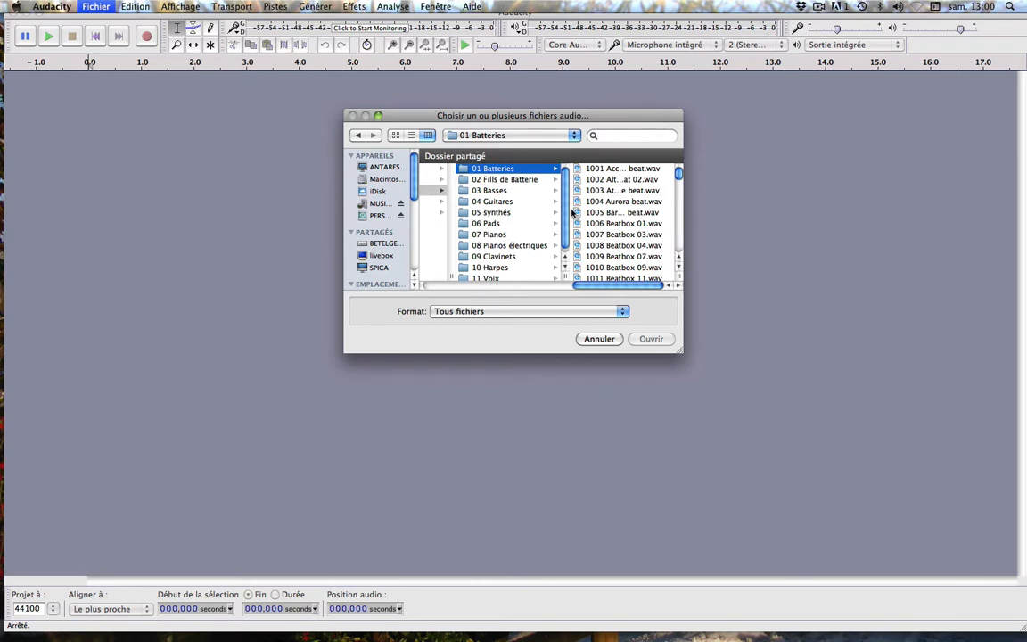
scroll(535, 209, down, 1)
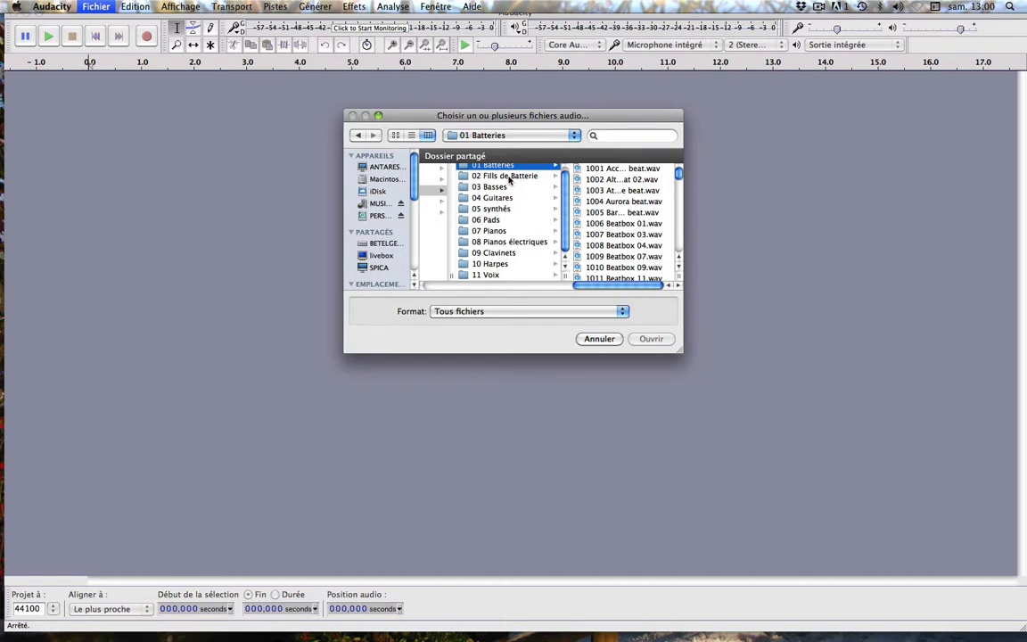
click(613, 213)
key(Return)
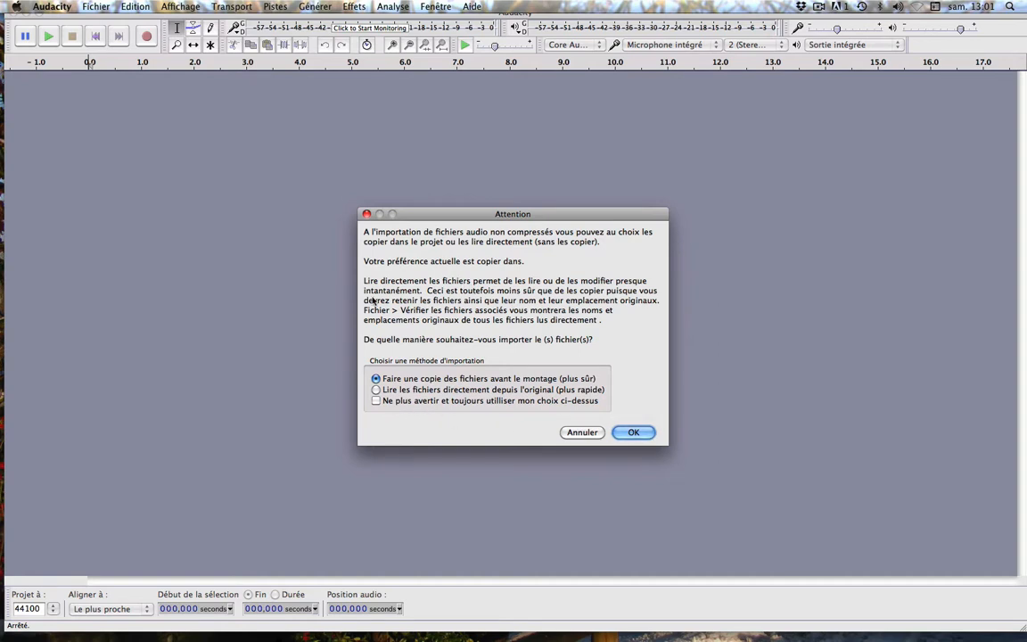
- Complete the import using the method that copies the files before editing
click(377, 401)
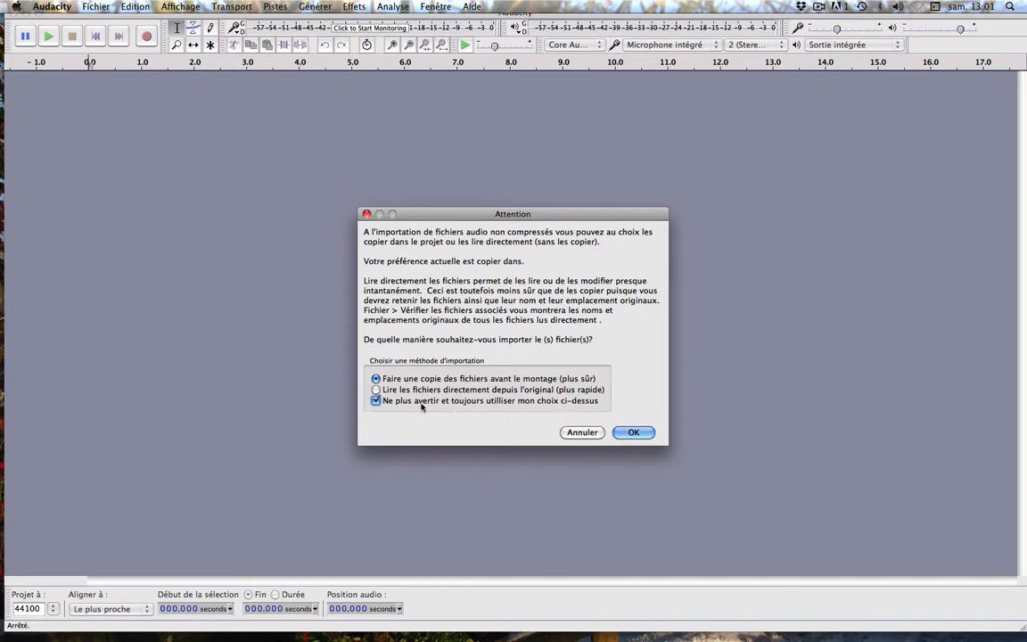
click(376, 401)
click(635, 434)
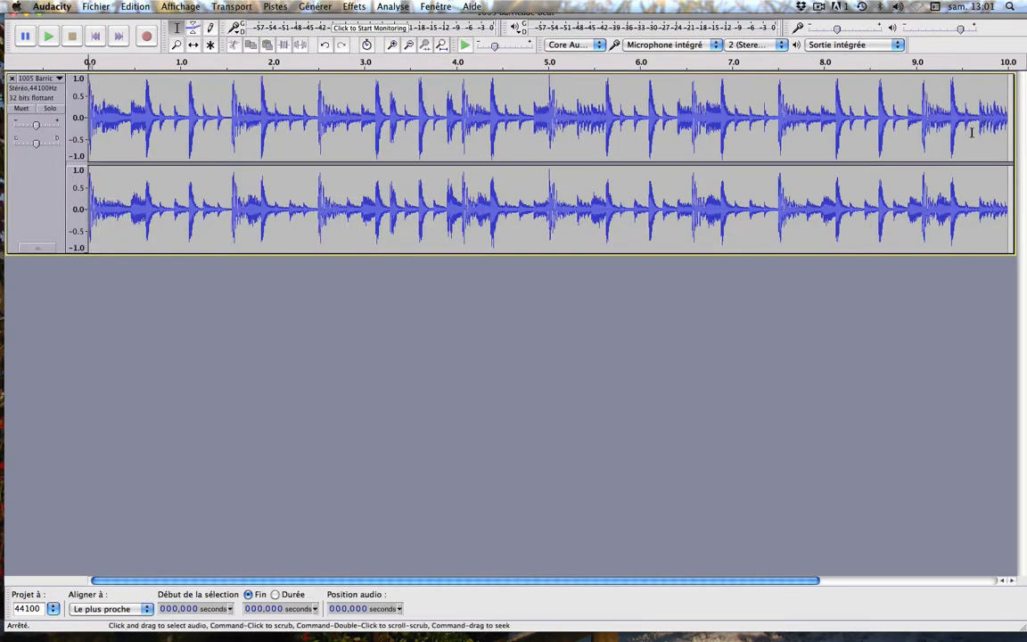
- Listen to the imported drum loop, pausing and resuming playback before stopping it
click(50, 37)
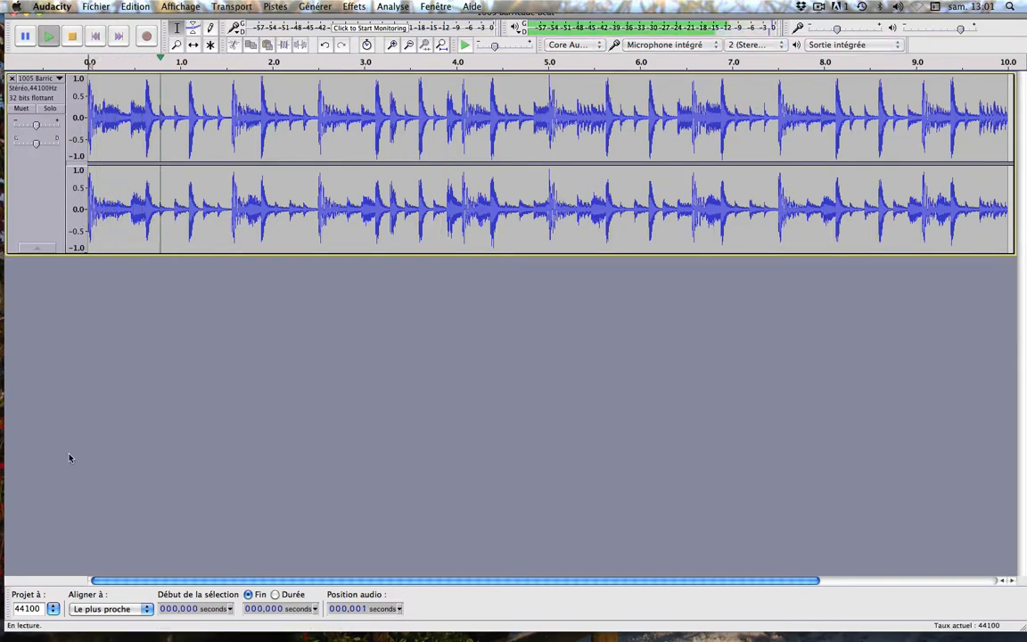
click(27, 35)
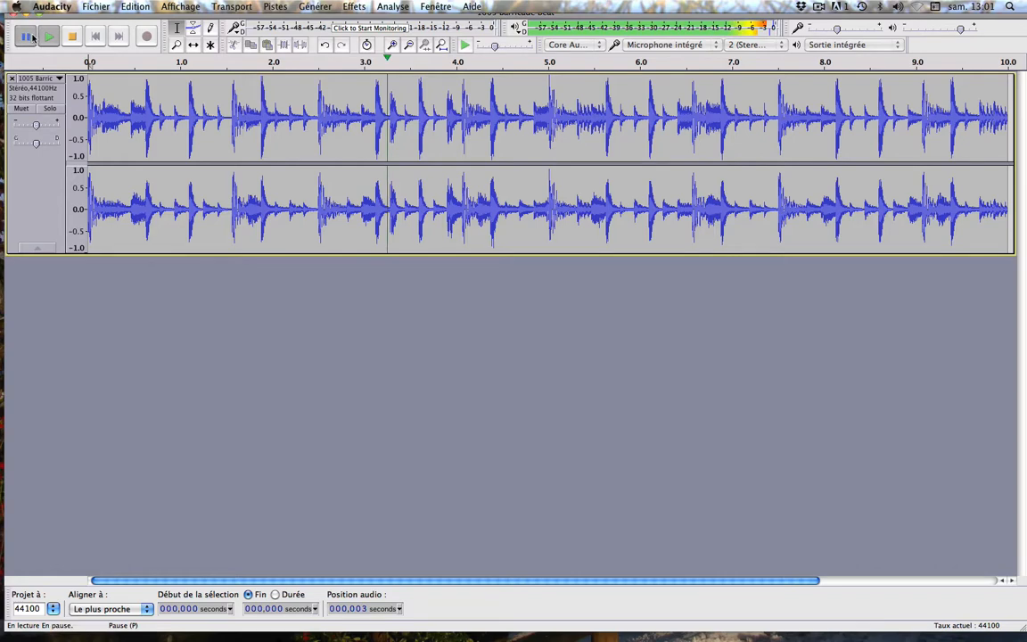
click(29, 38)
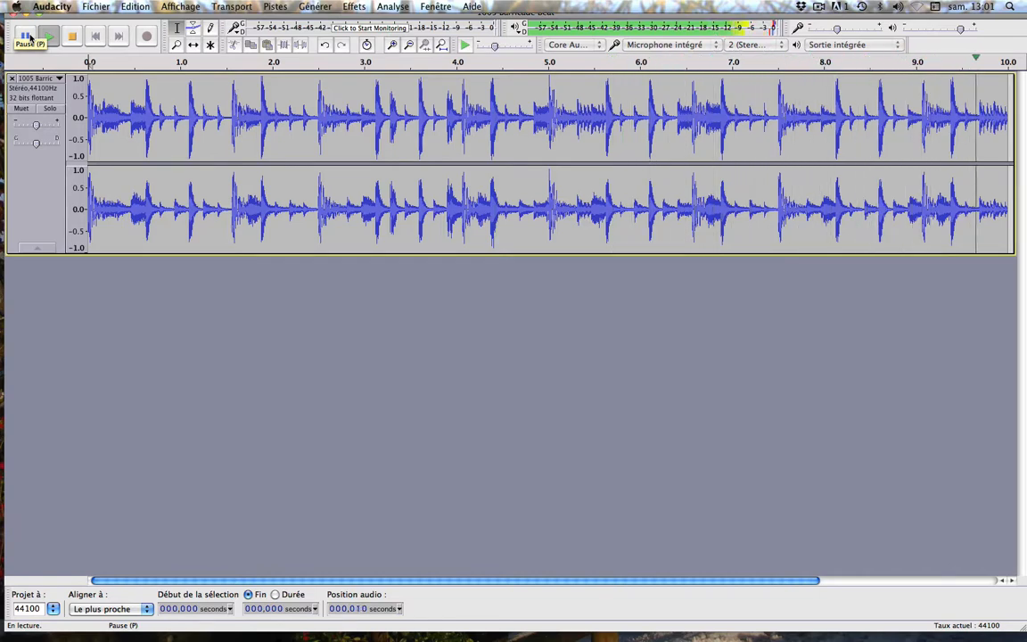
key(space)
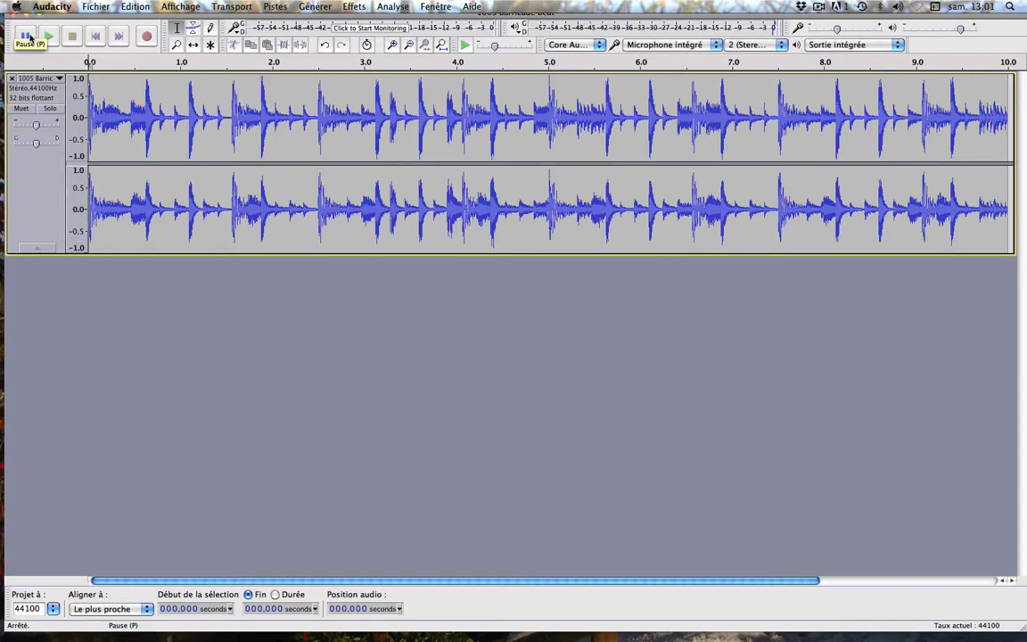
click(29, 36)
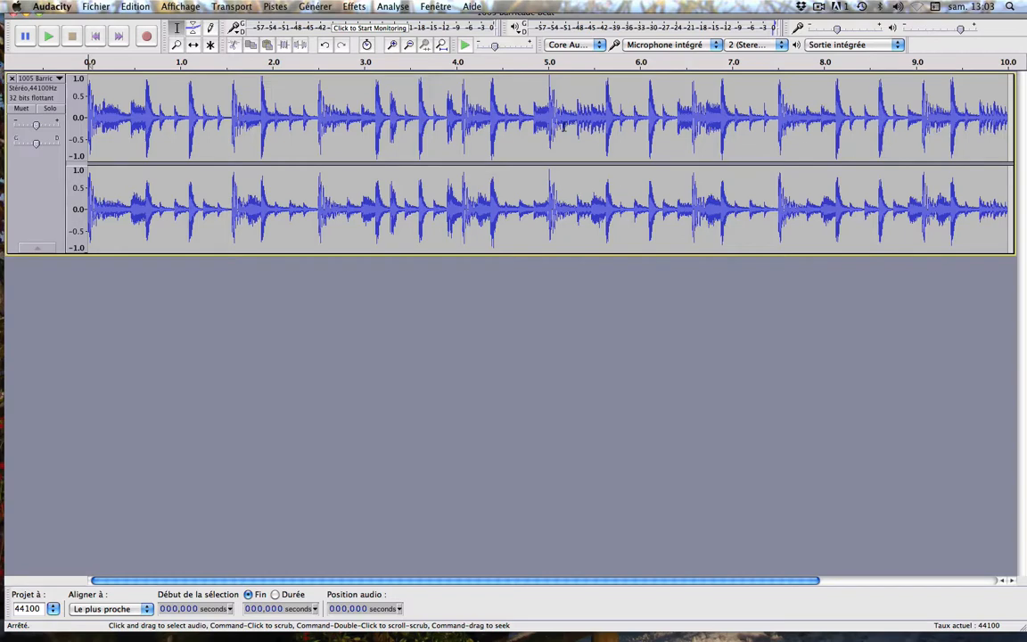
- Place the cursor at different points in the drum loop, including 3 s and 7 s
click(311, 96)
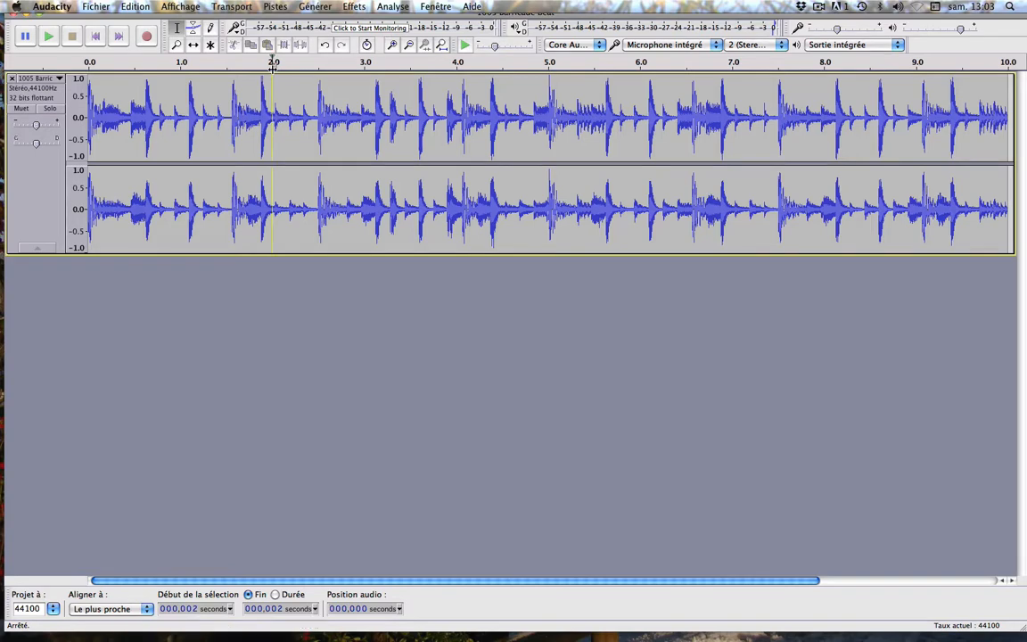
click(521, 93)
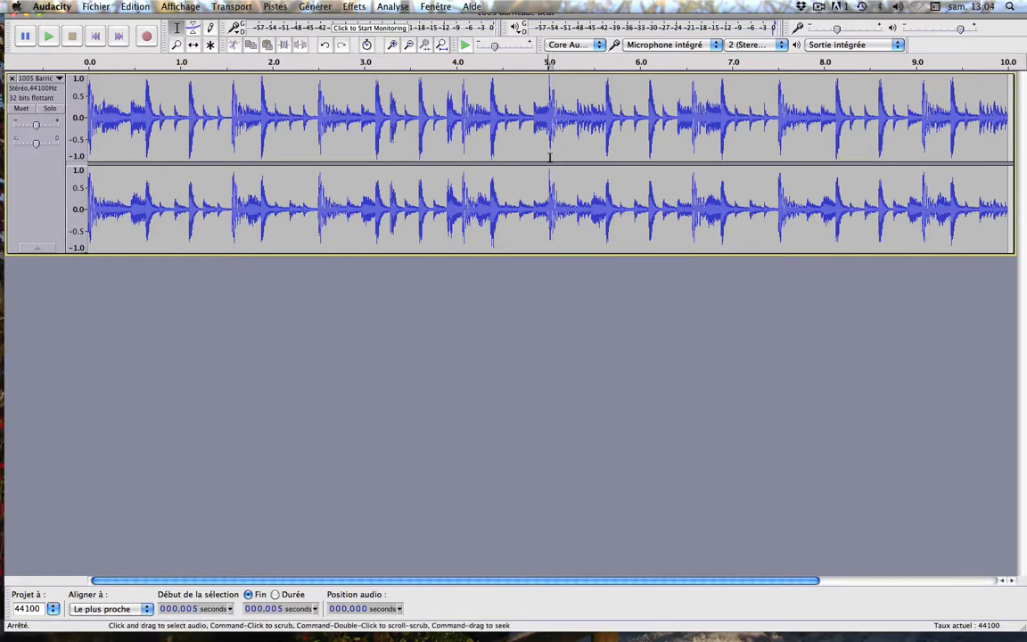
click(365, 111)
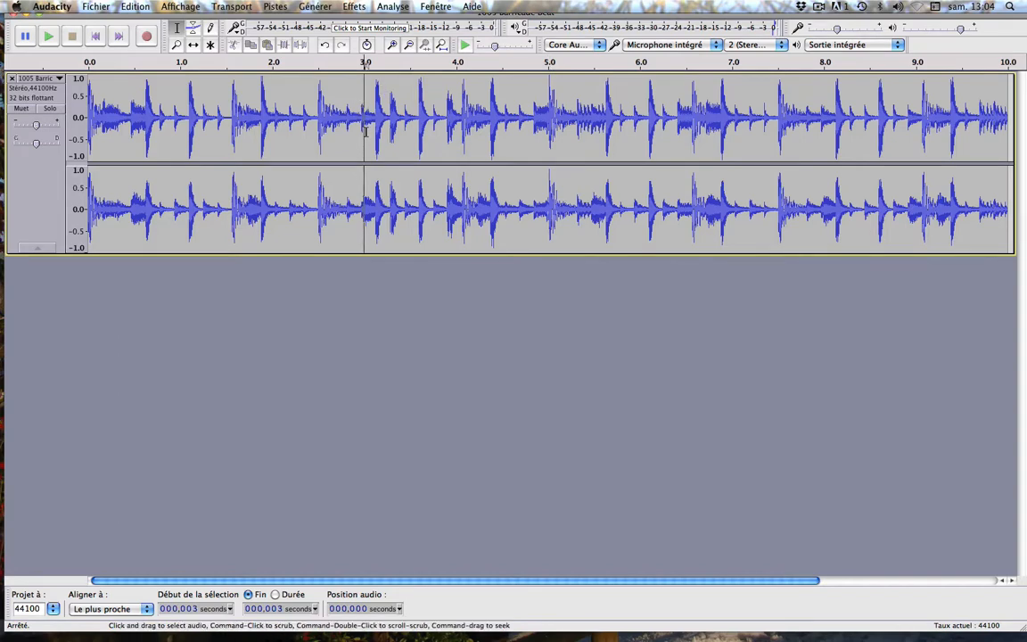
click(733, 98)
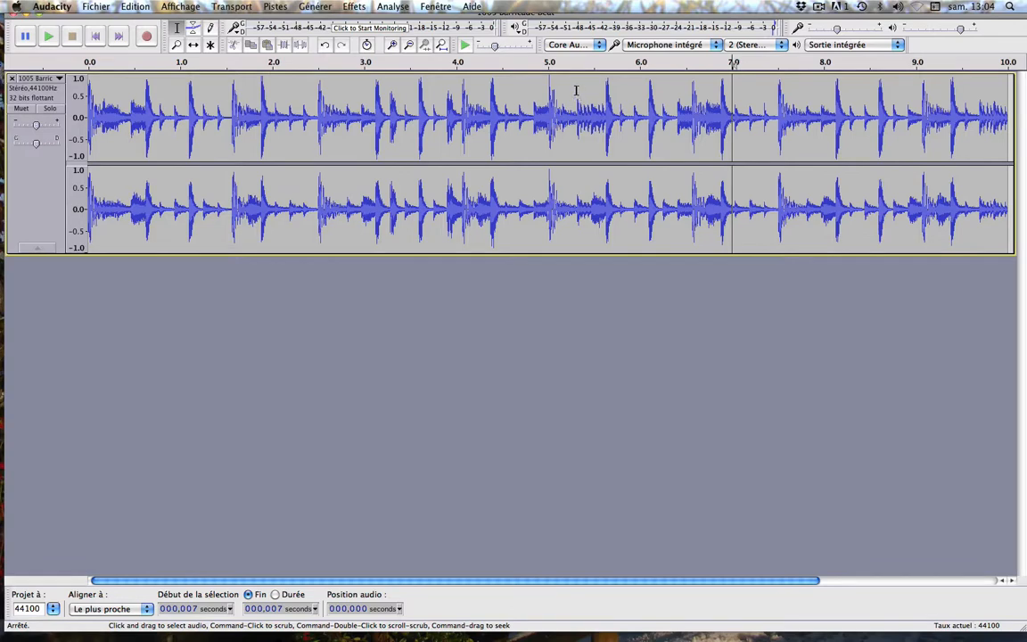
- Select the entire drum loop from 0 to 10 s, working outward from 5 s, and copy it
click(549, 89)
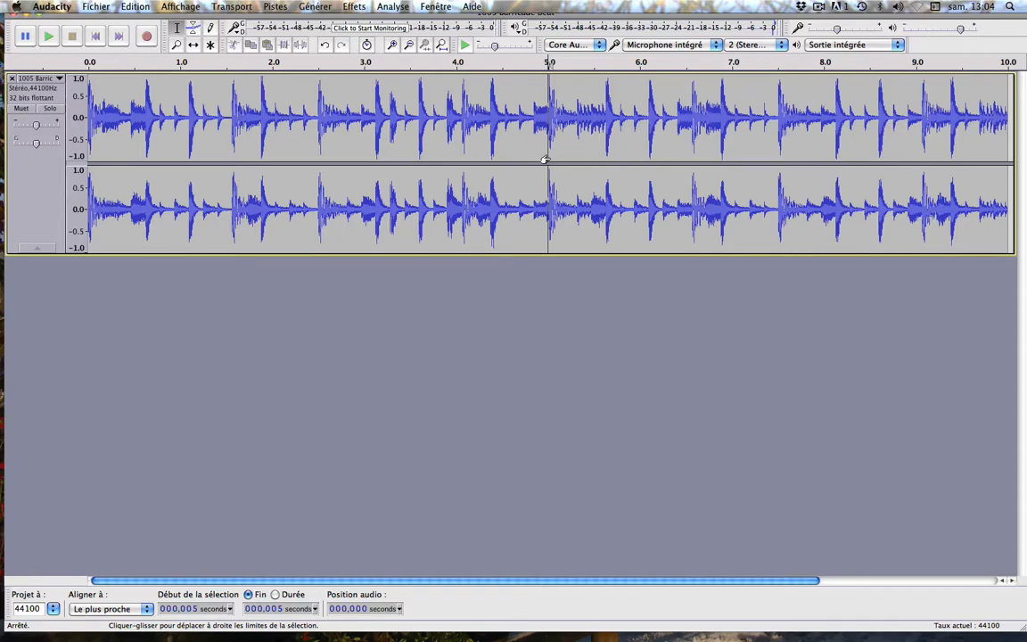
drag(547, 161, 1005, 175)
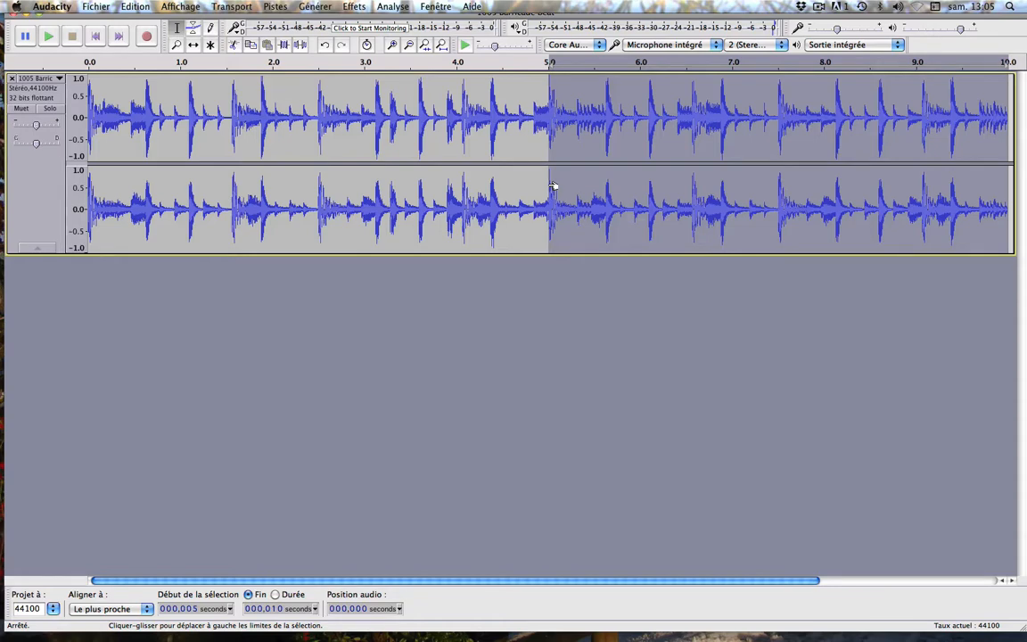
drag(551, 185, 81, 188)
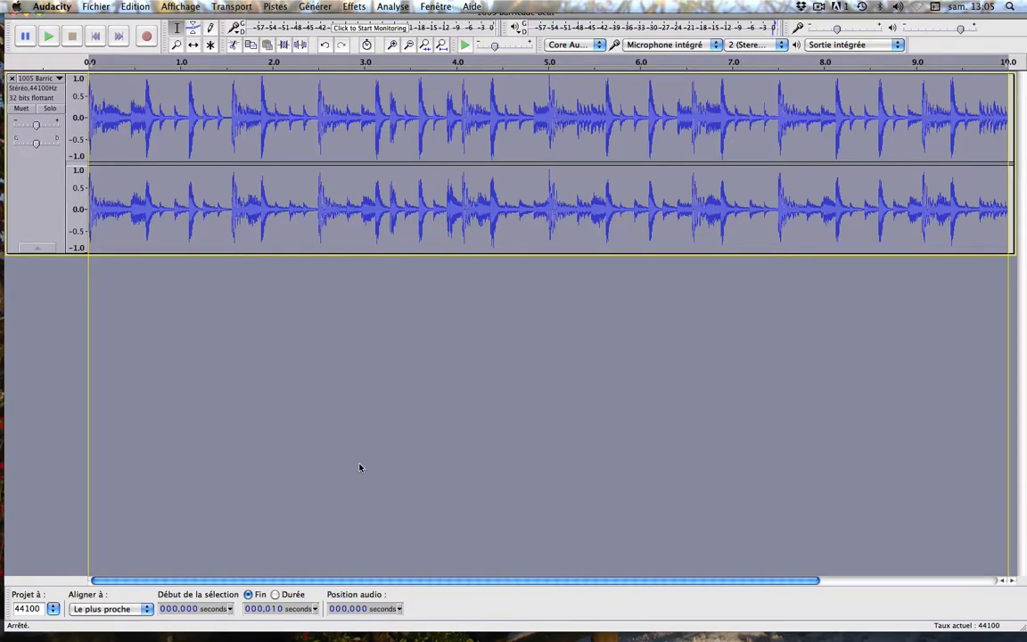
click(129, 6)
click(165, 76)
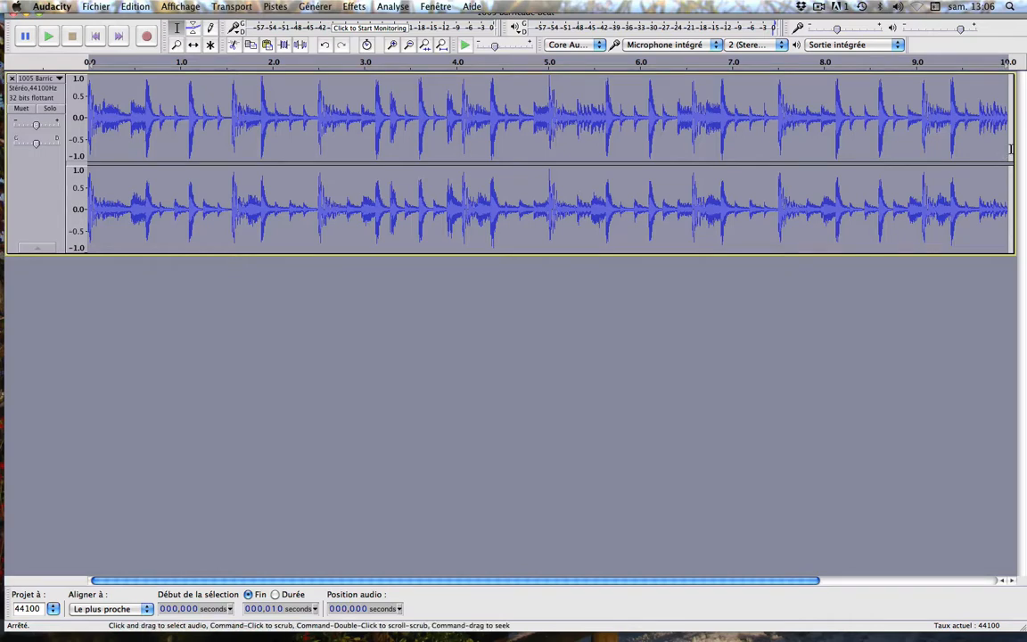
- Paste the copied drum loop at the end of the original clip, at 10 s
click(1011, 150)
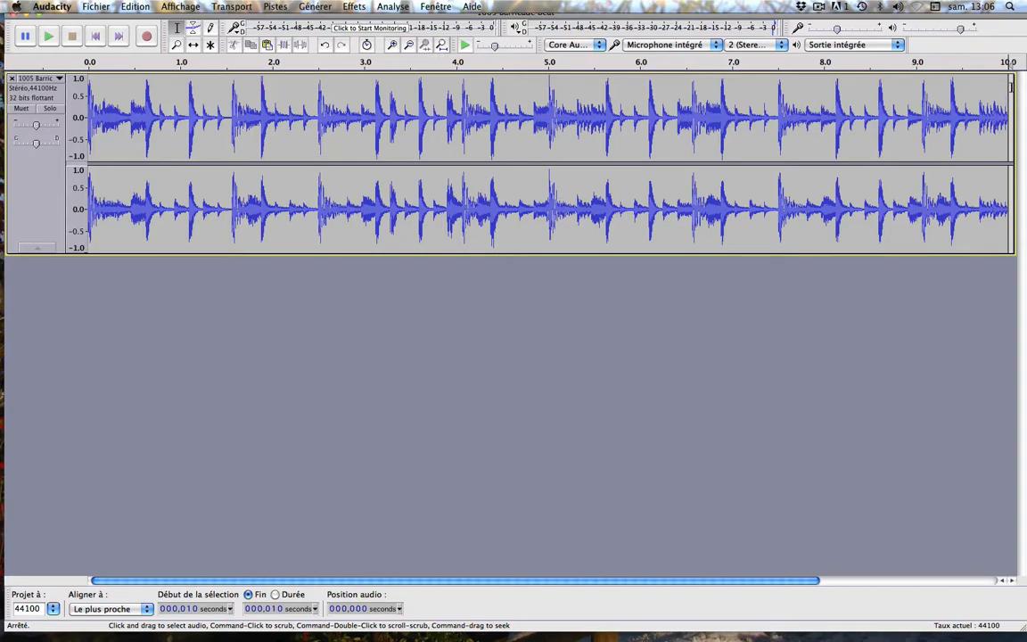
click(136, 7)
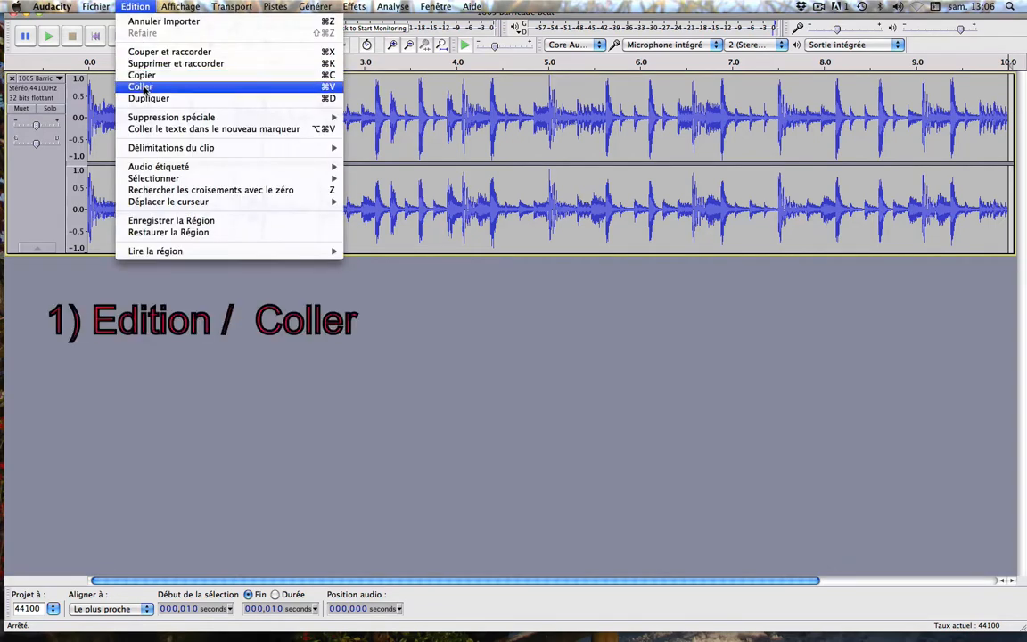
click(177, 298)
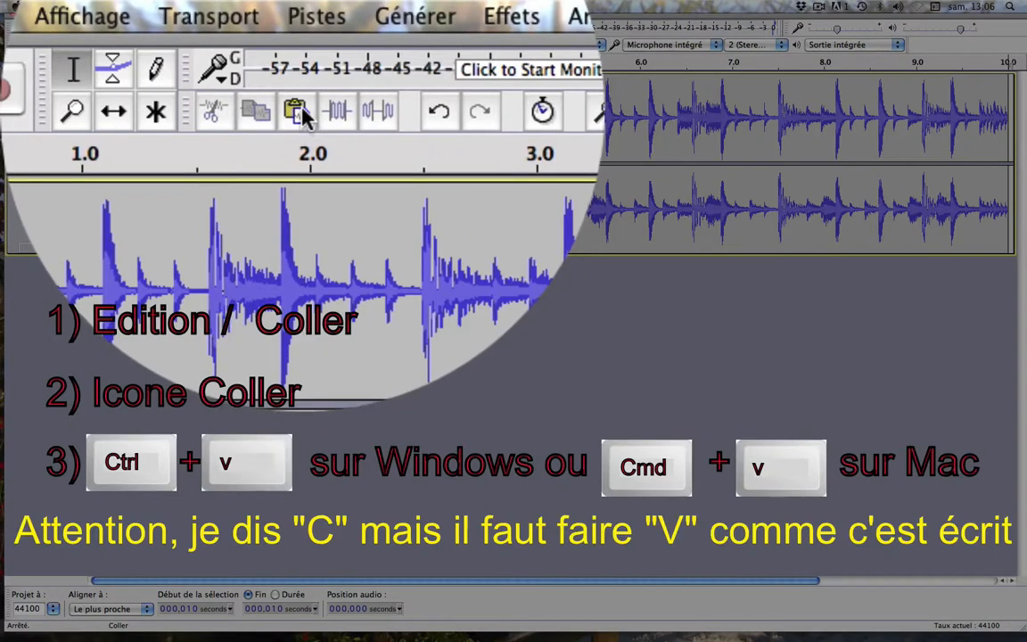
click(268, 44)
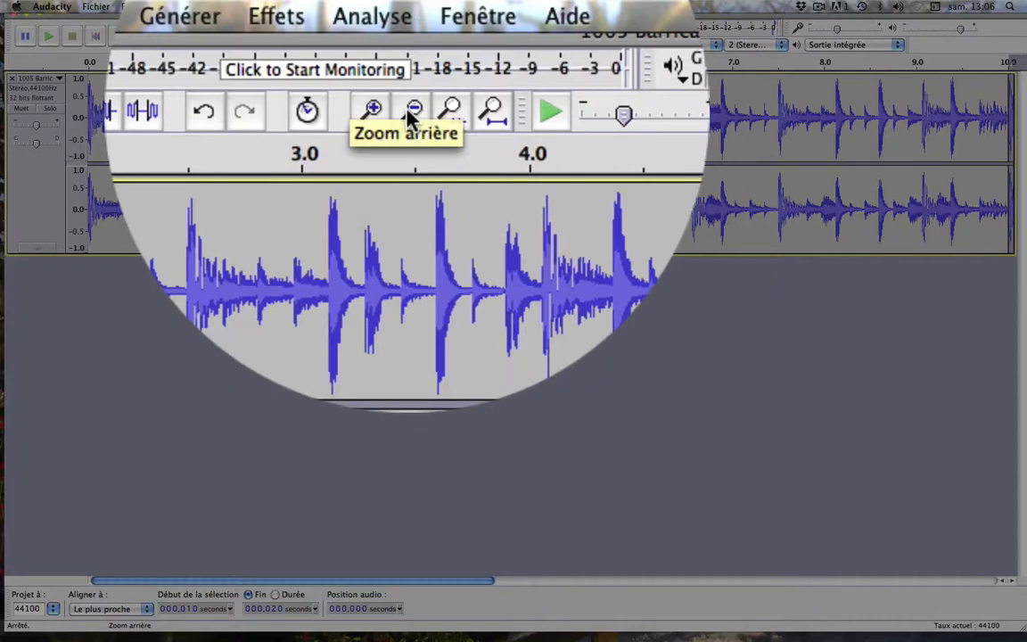
- Paste the drum loop twice more, end to end, at 20 s and 30 s
click(406, 42)
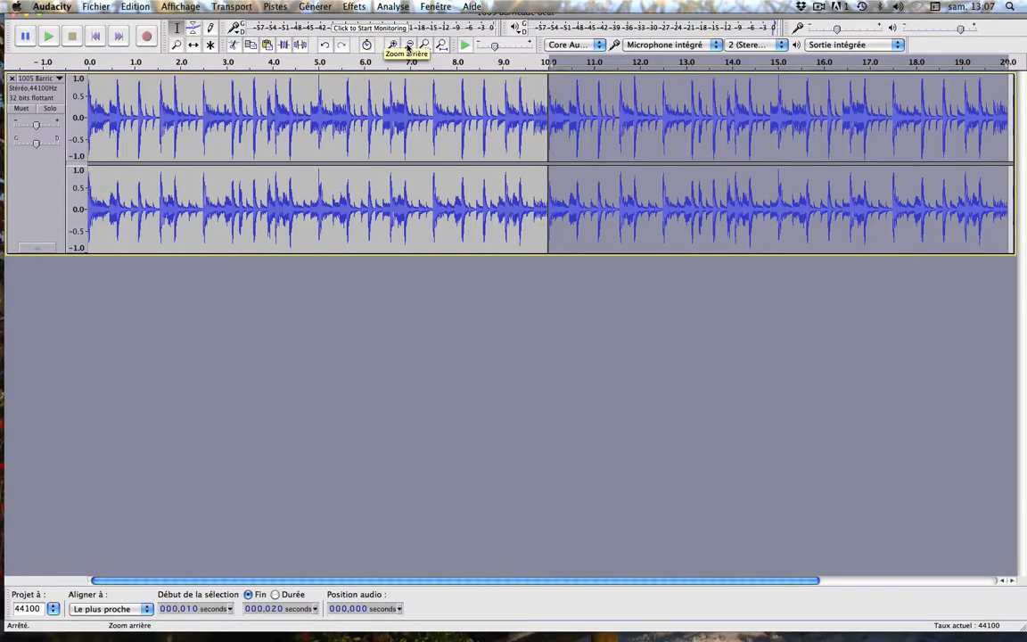
click(407, 45)
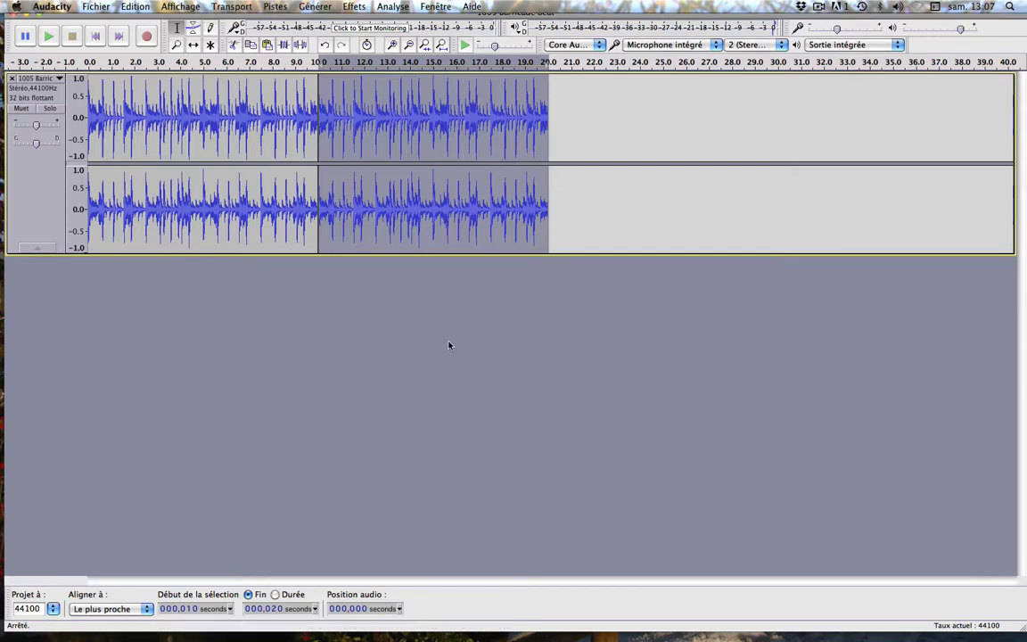
key(k)
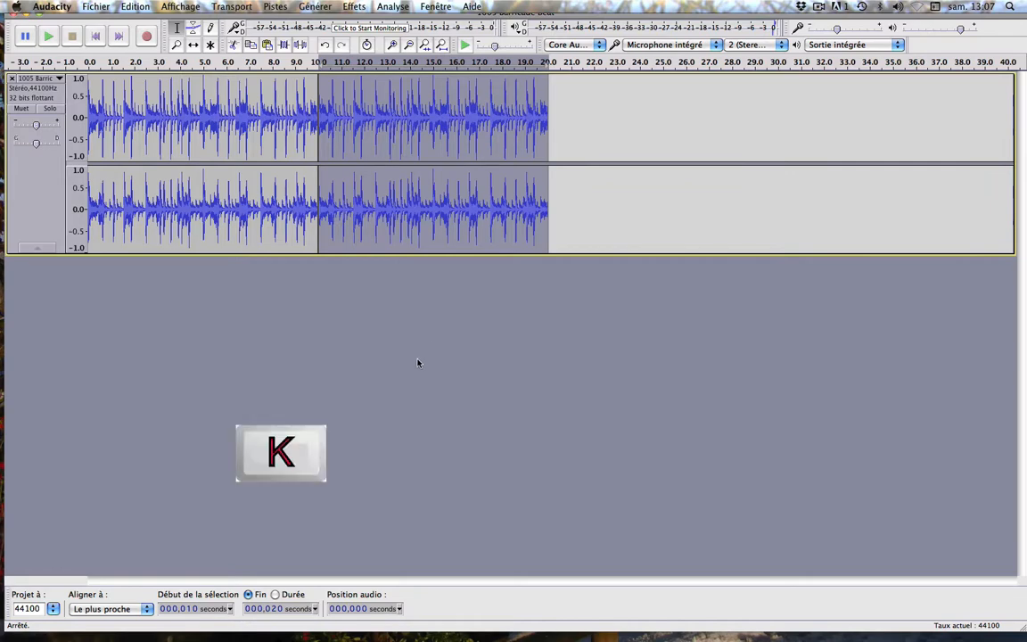
key(k)
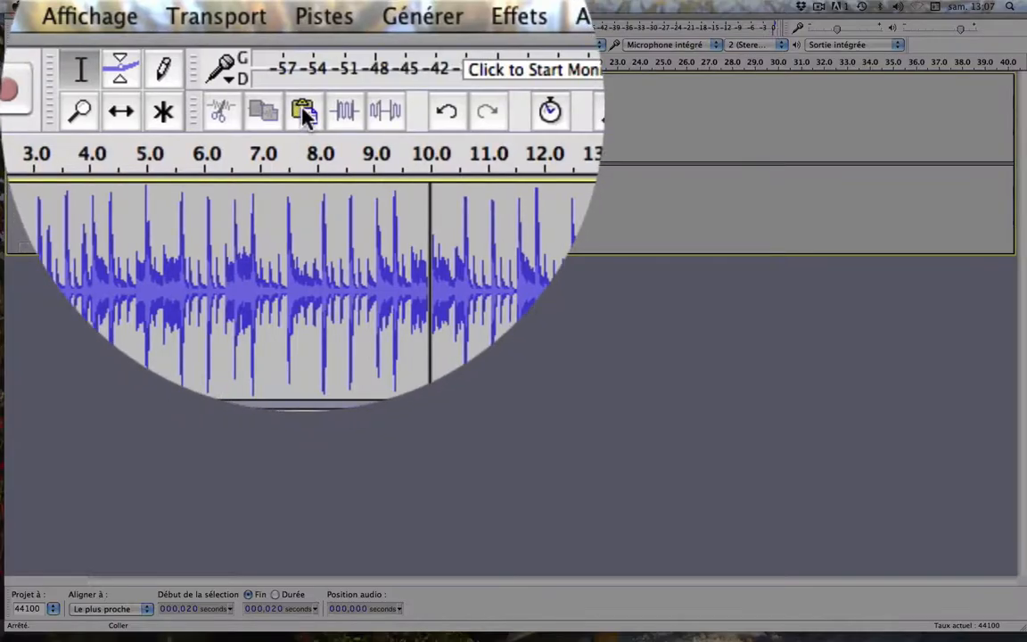
click(303, 112)
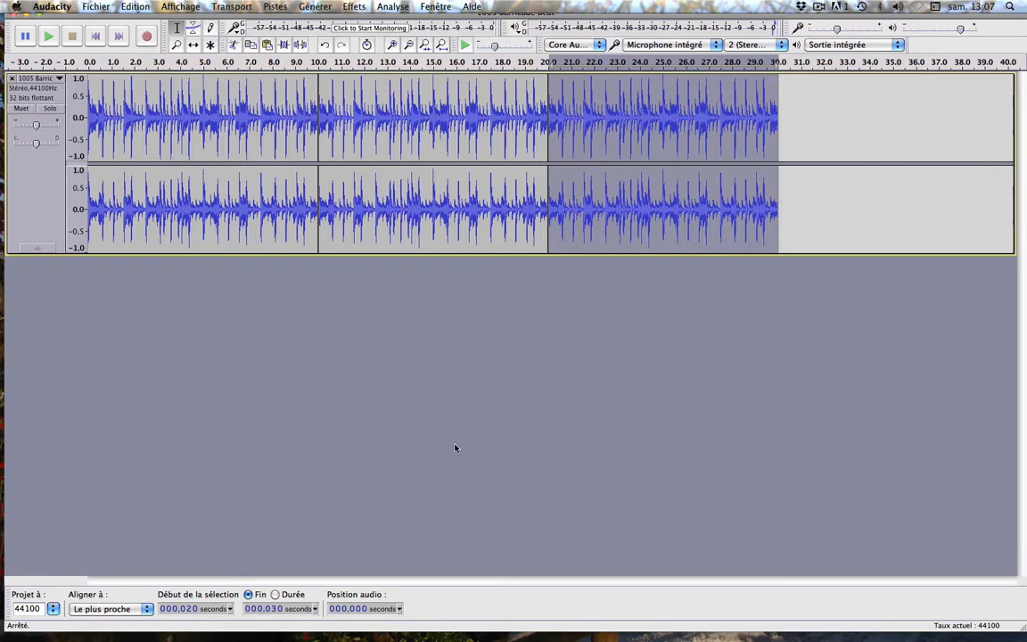
key(Right)
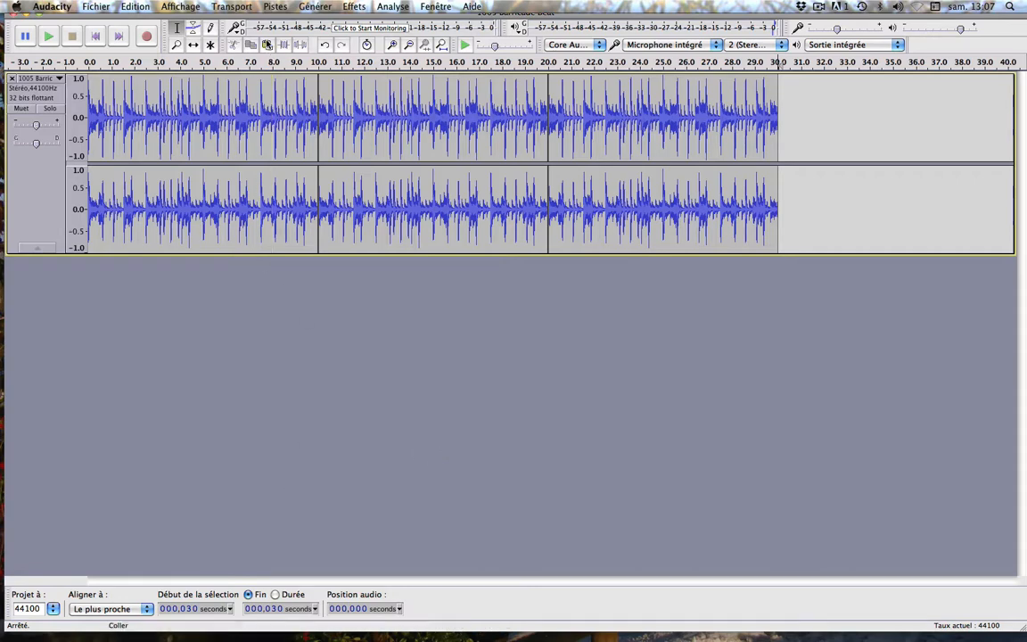
click(267, 44)
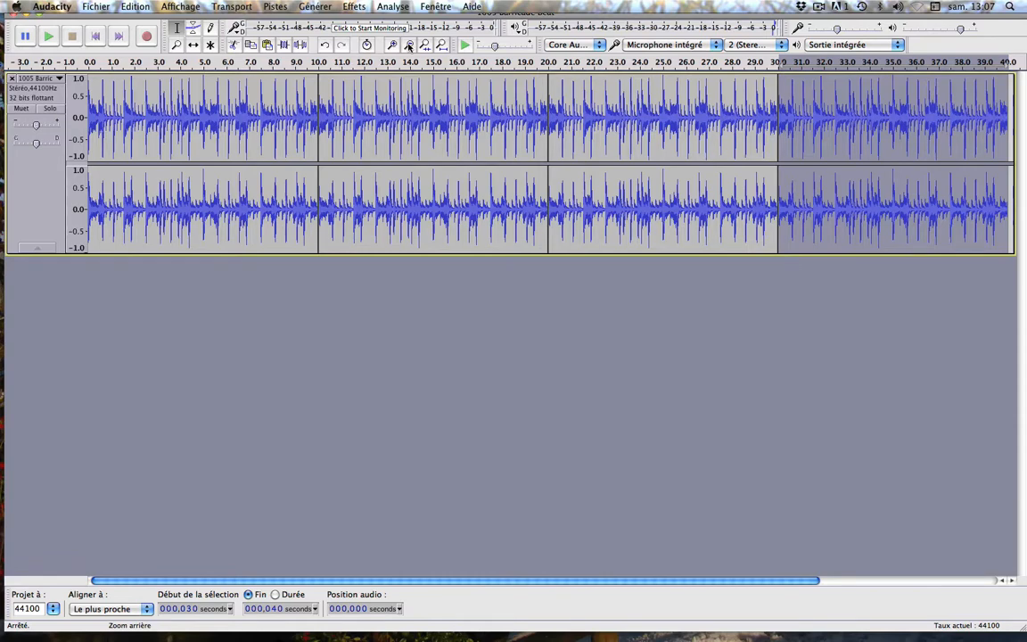
- Copy all four consecutive loops from 0 to 40 s and place the cursor at their end
click(409, 46)
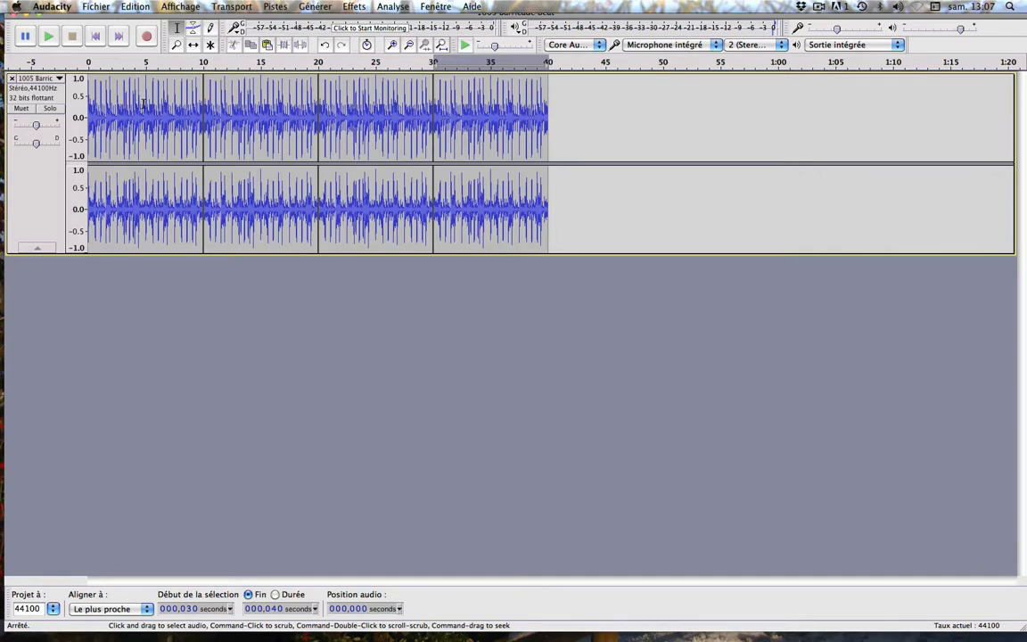
drag(143, 104, 81, 100)
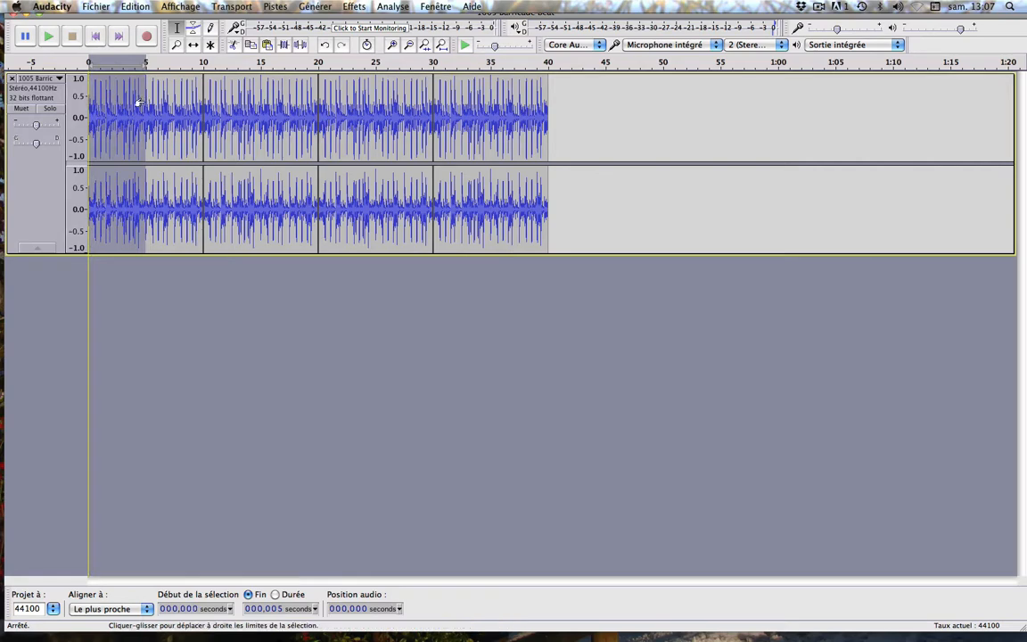
drag(148, 104, 543, 116)
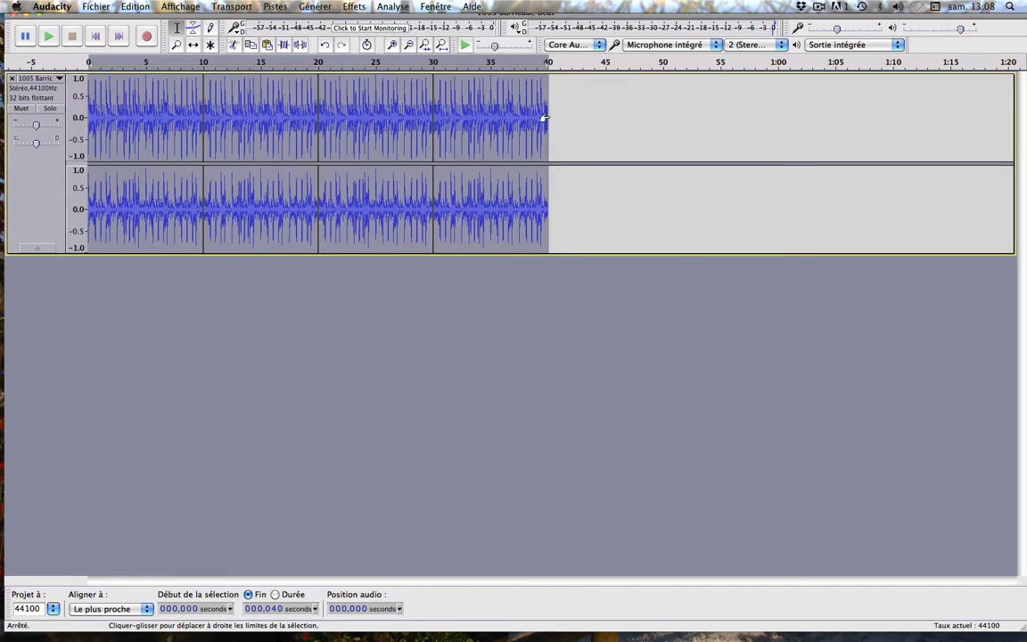
click(252, 47)
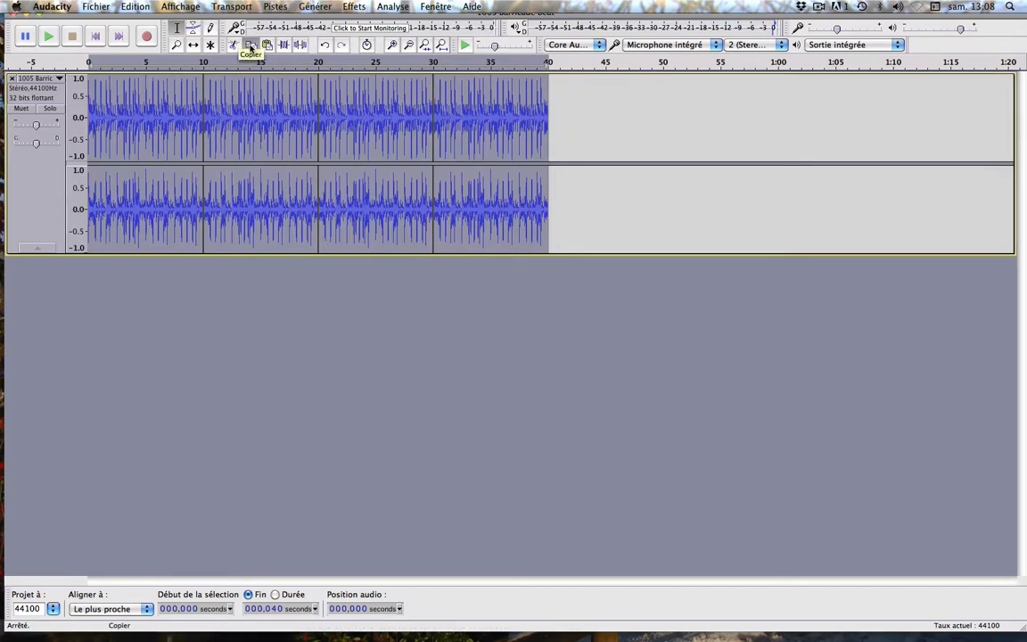
click(574, 137)
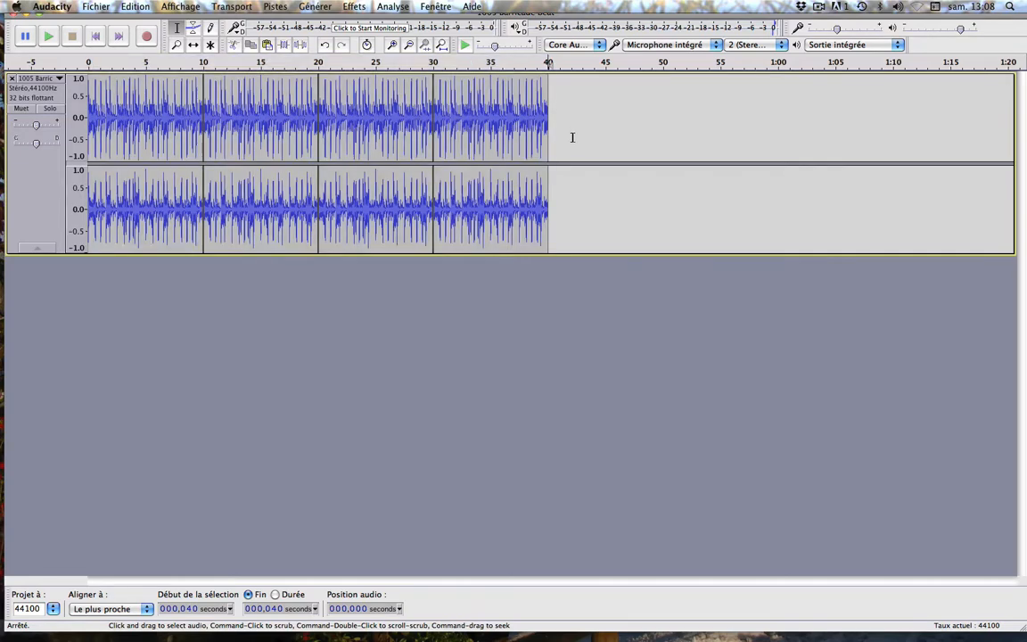
- Paste the copied four-loop block at 40 s, directly after the existing loops, and deselect the track
click(268, 46)
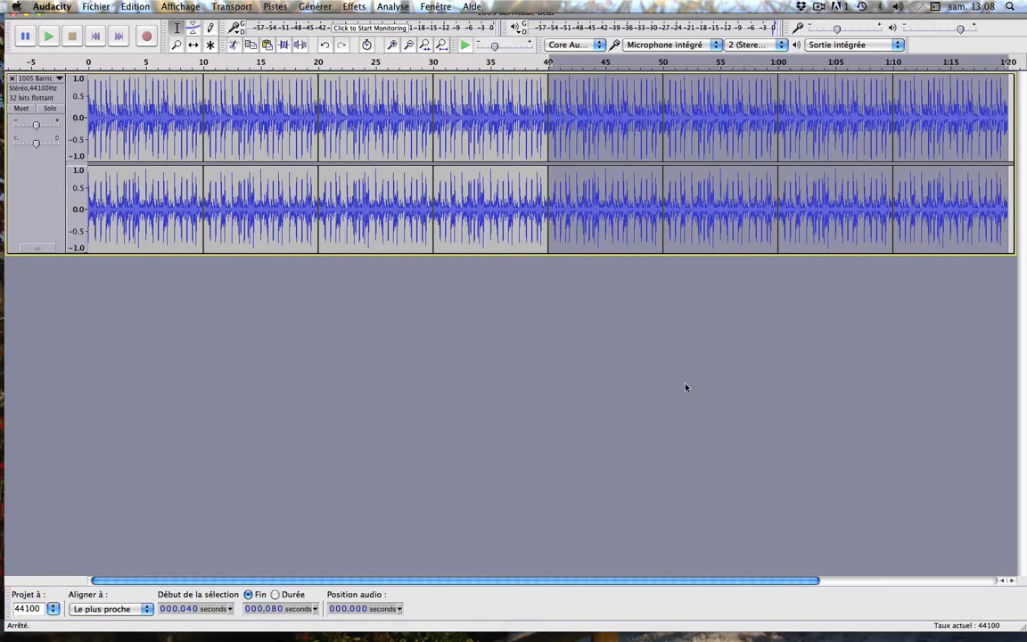
click(469, 439)
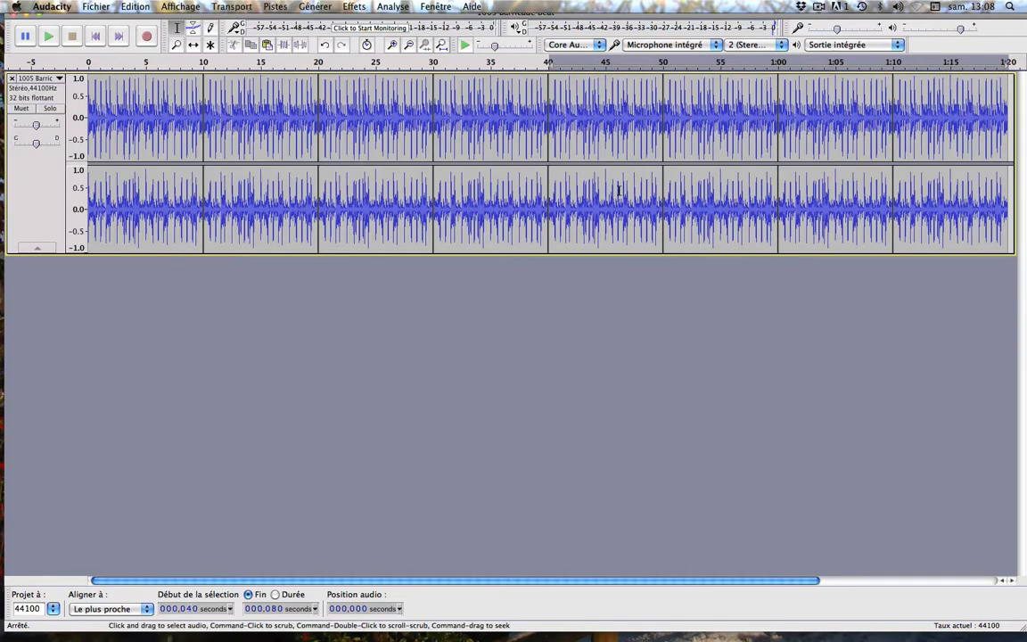
- Play the extended track from about 38 s to hear the join at 40 s, pausing and resuming once before pausing again
click(521, 67)
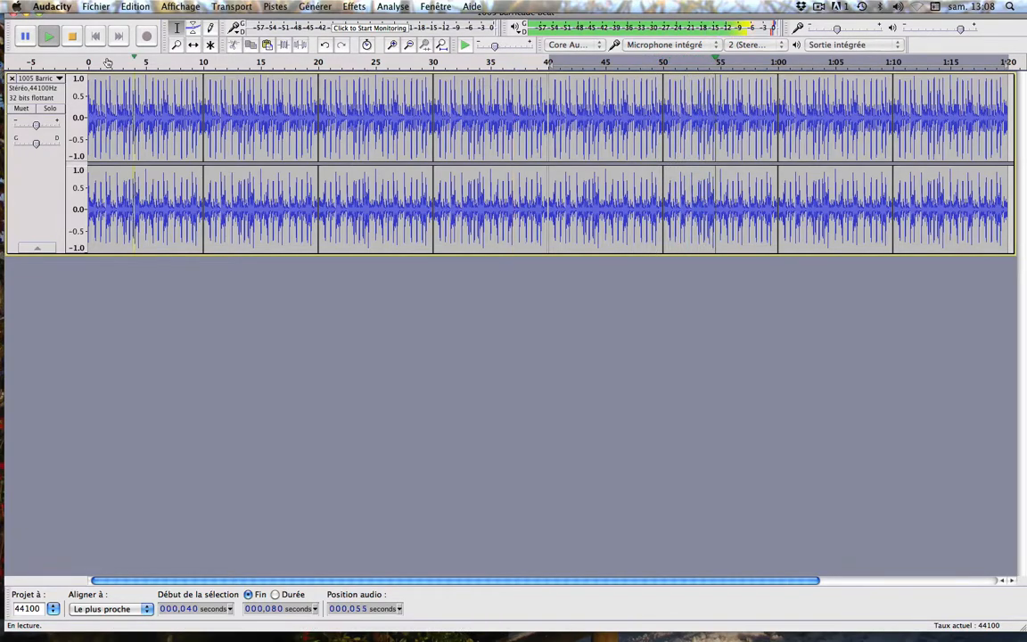
click(27, 38)
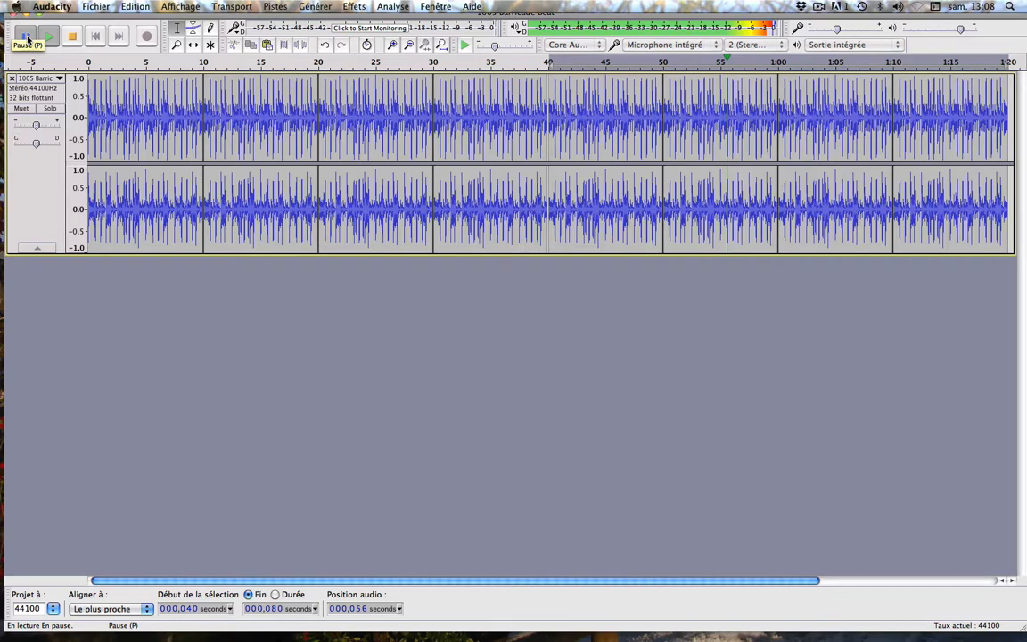
click(26, 37)
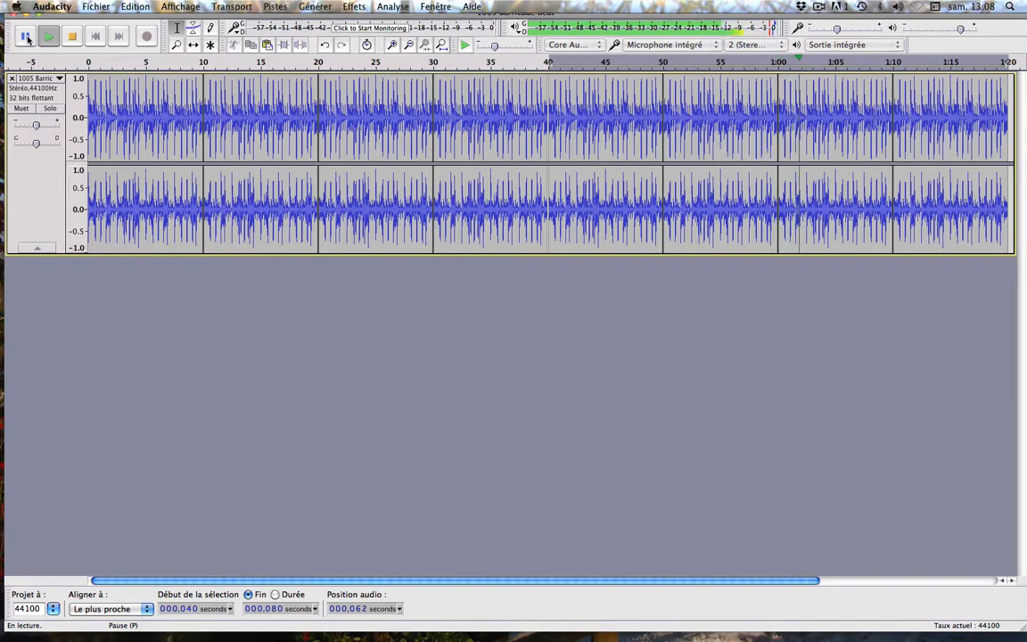
click(27, 37)
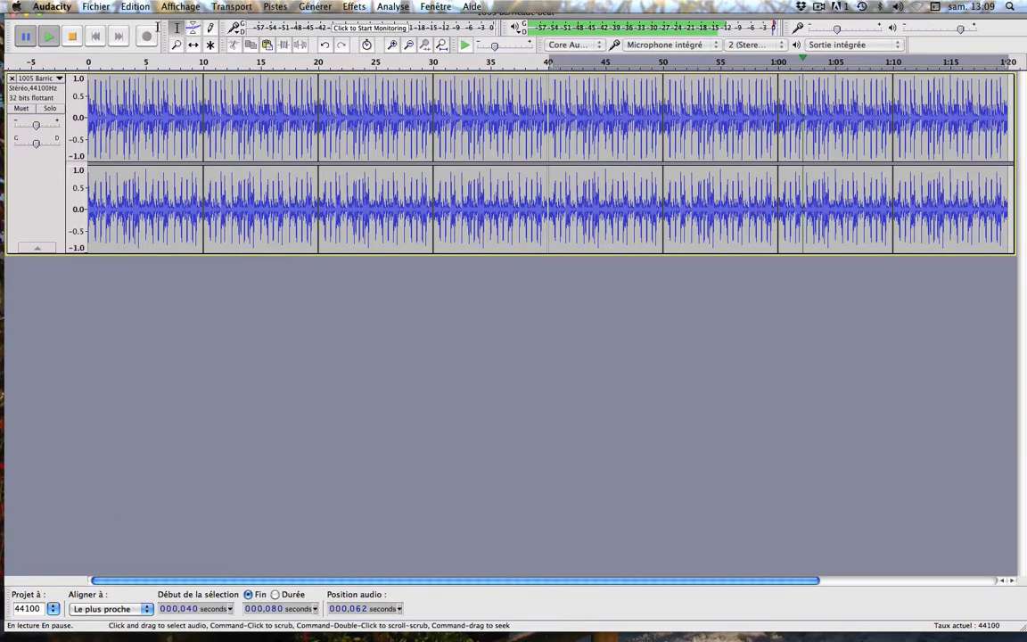
click(132, 6)
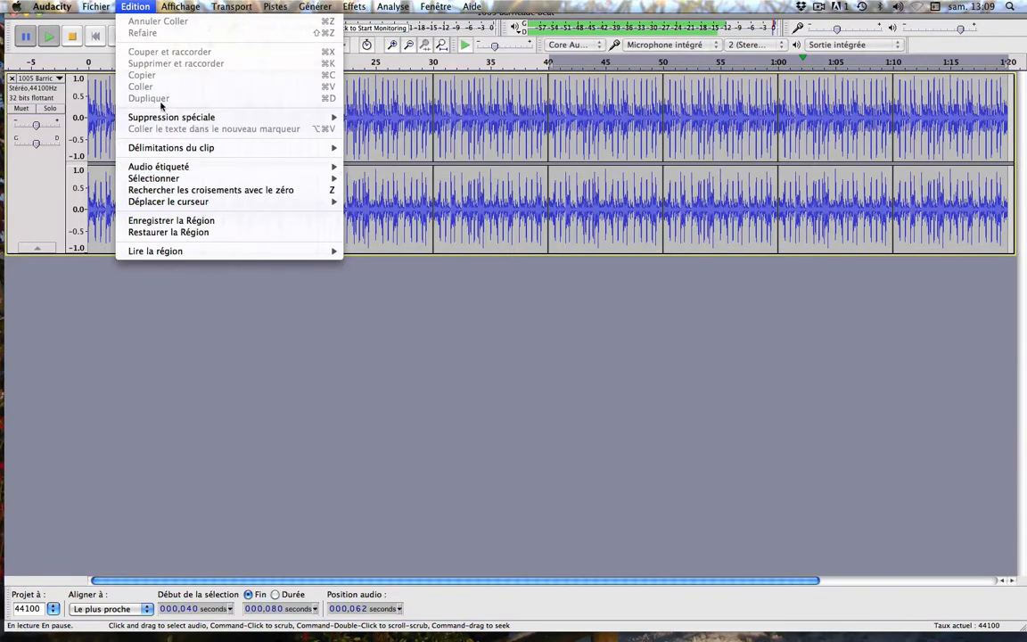
click(357, 482)
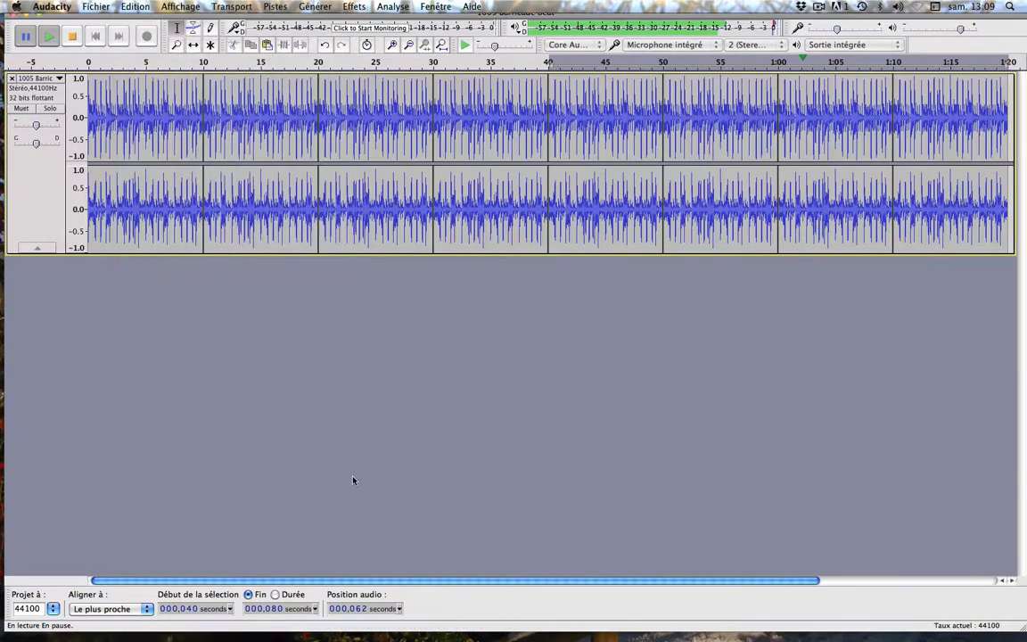